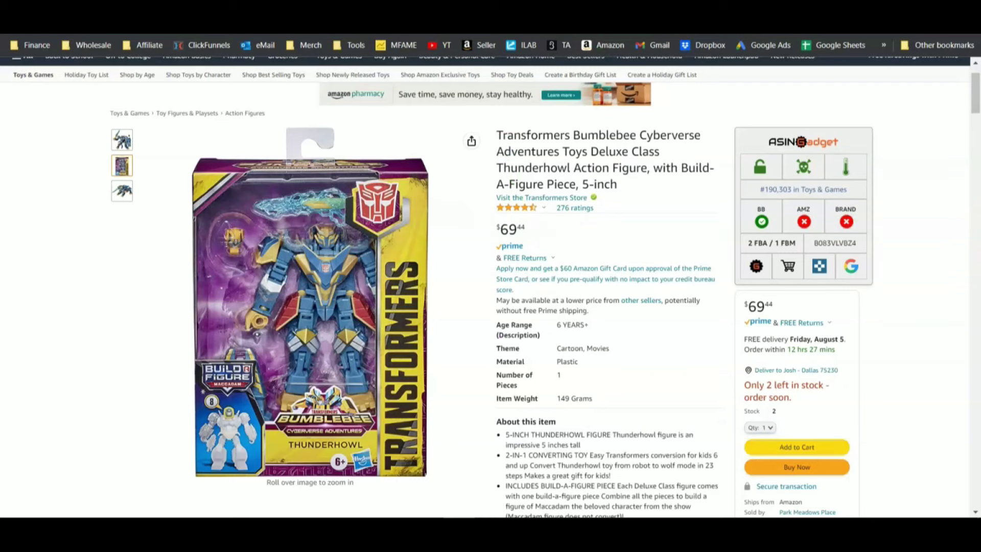
- Leave the Amazon product page and go to Keepa's Data overview page
left_click(587, 20)
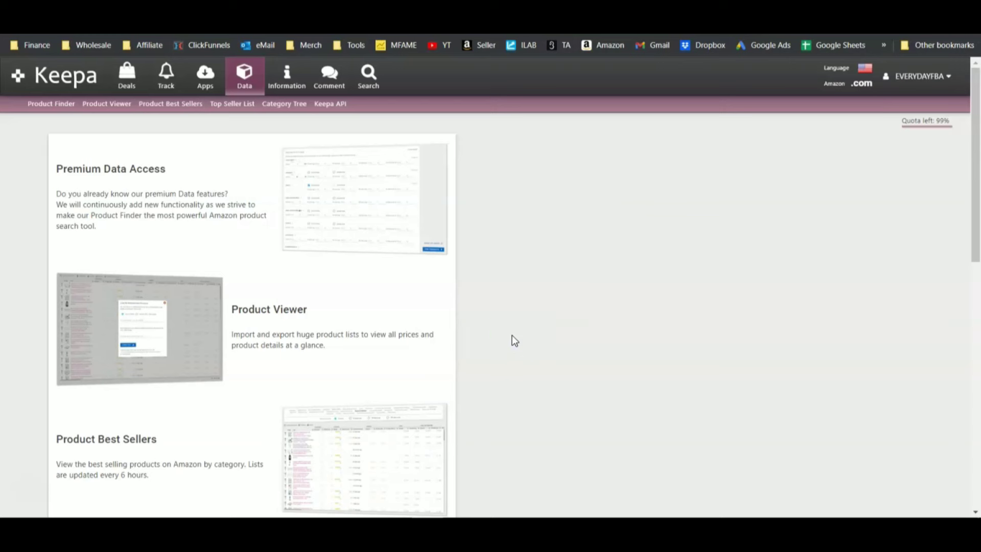
left_click(387, 298)
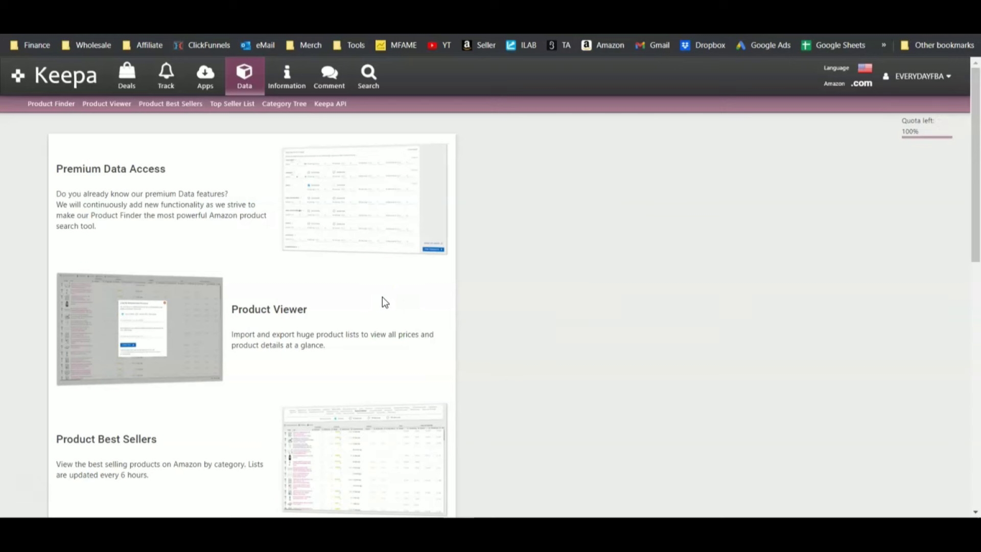
left_click_drag(382, 297, 278, 276)
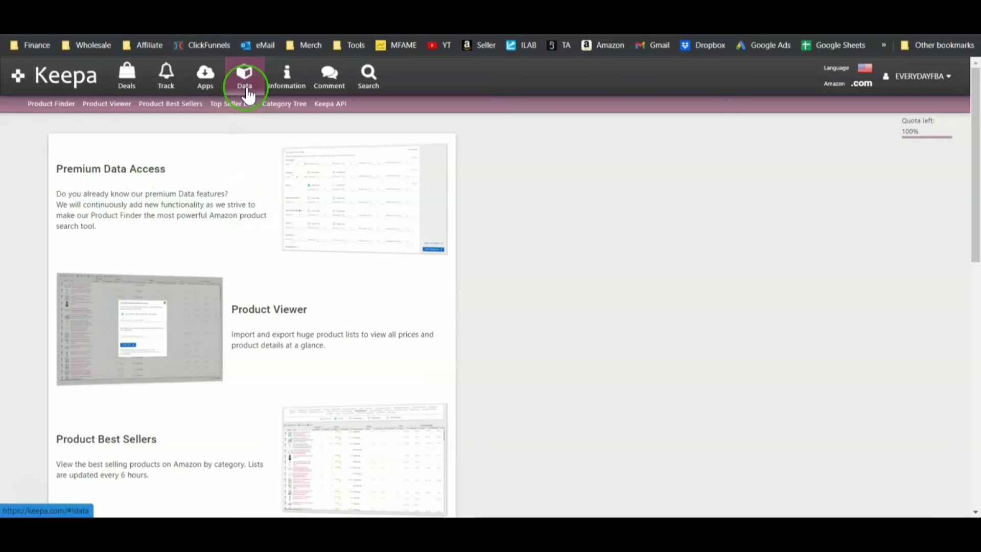
- Open Keepa's Product Finder, scroll to Title, Brand and more, and focus the Brand field
left_click(52, 105)
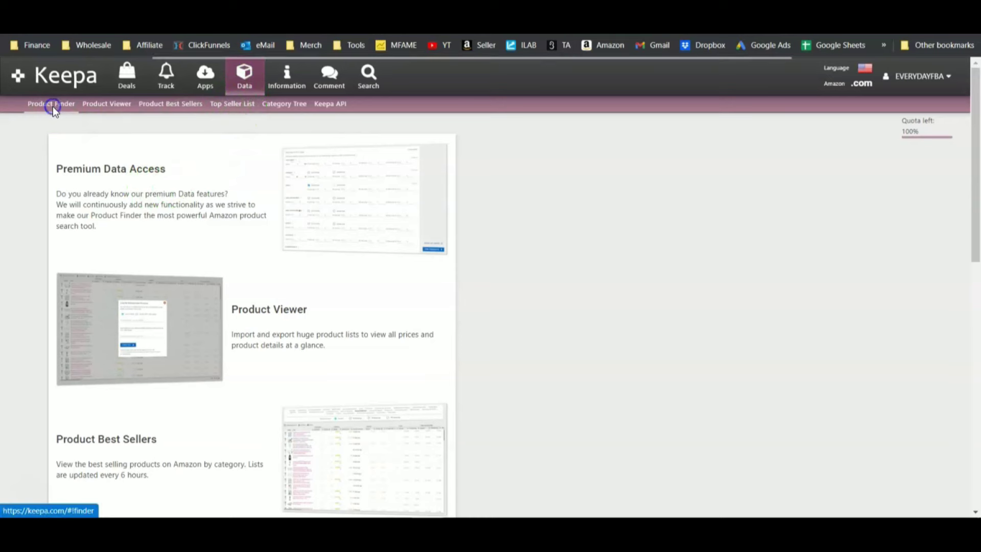
scroll(245, 309, "down", 2)
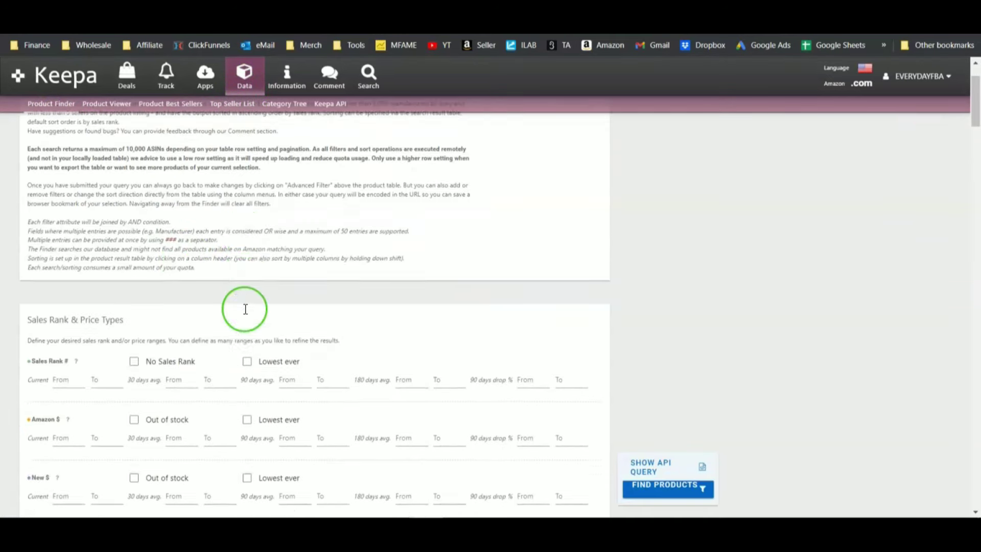
scroll(245, 309, "down", 7)
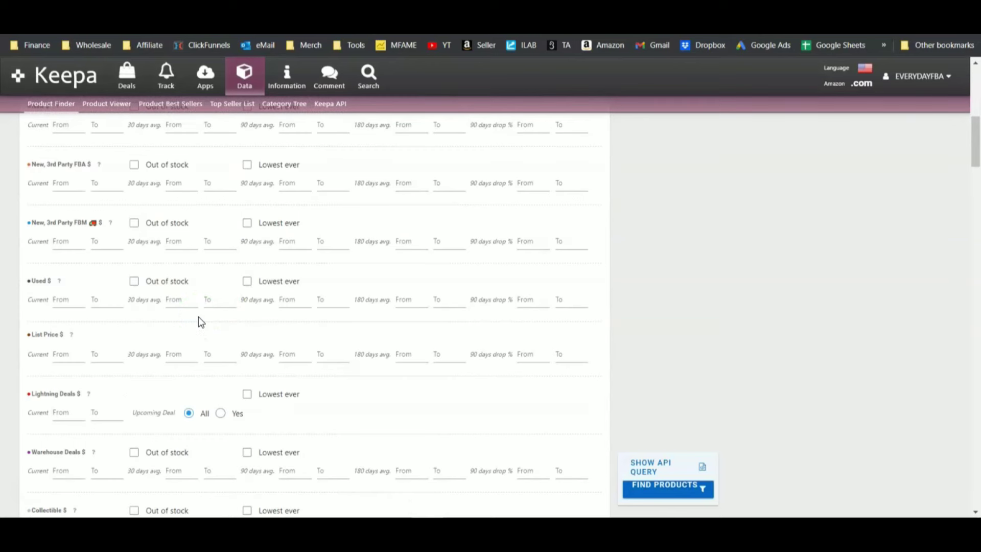
scroll(198, 320, "down", 11)
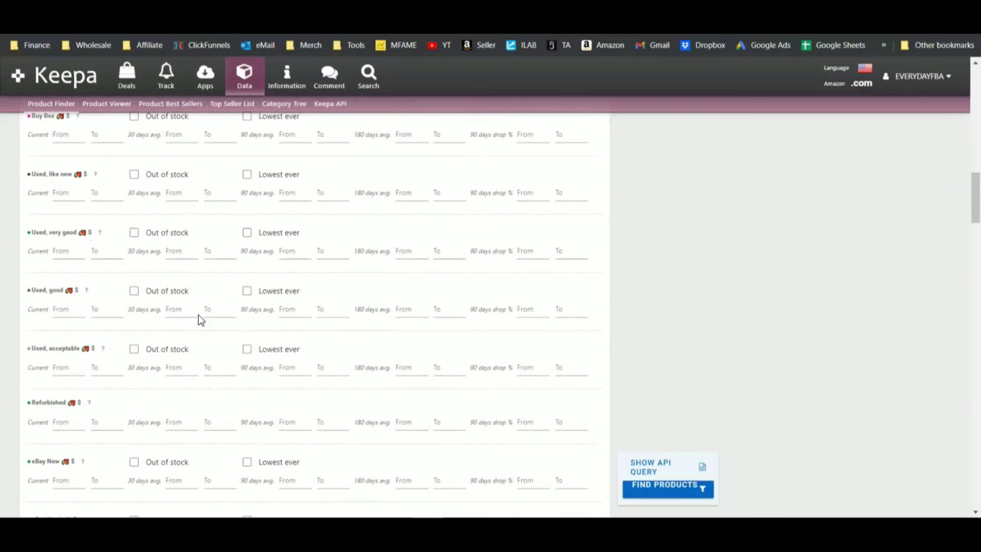
scroll(199, 320, "down", 8)
scroll(201, 319, "down", 2)
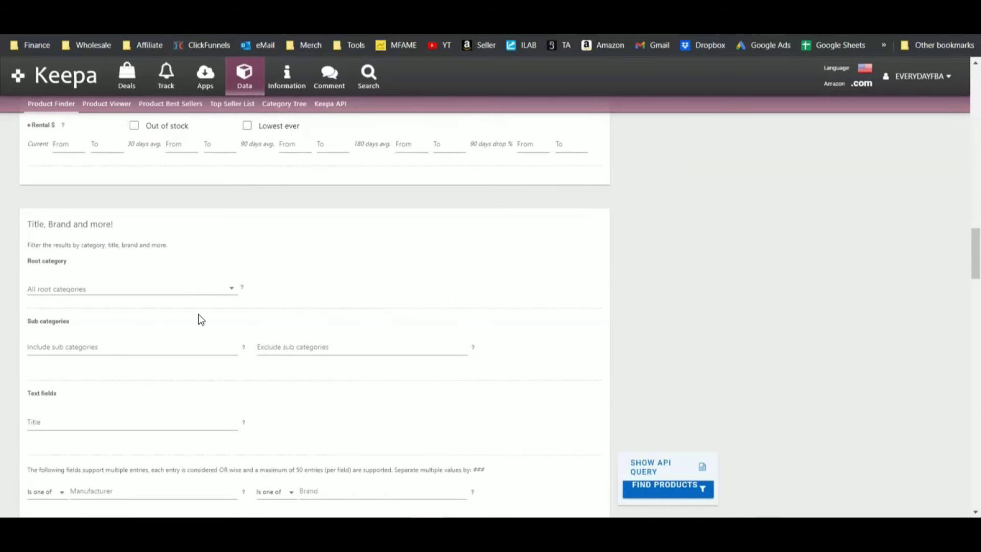
scroll(201, 319, "down", 5)
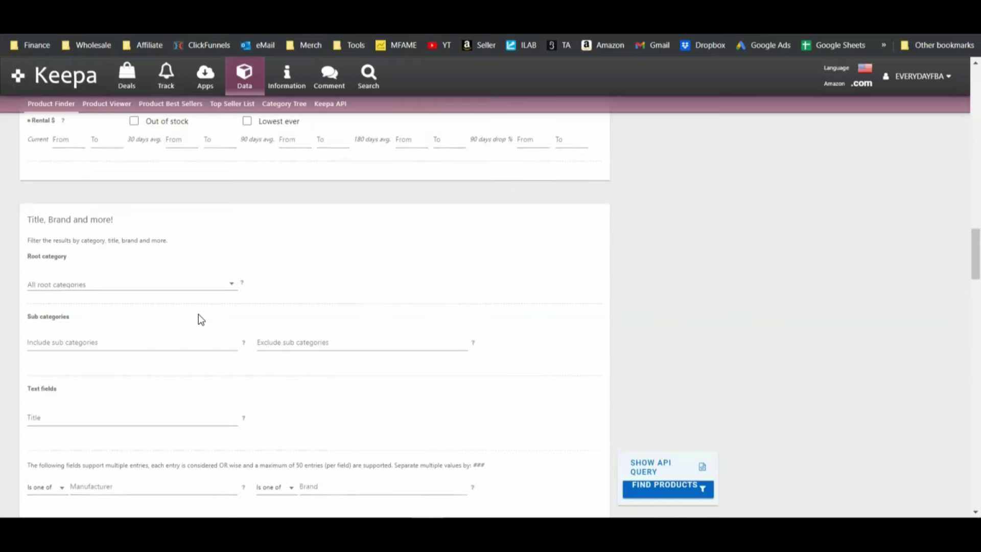
left_click(329, 236)
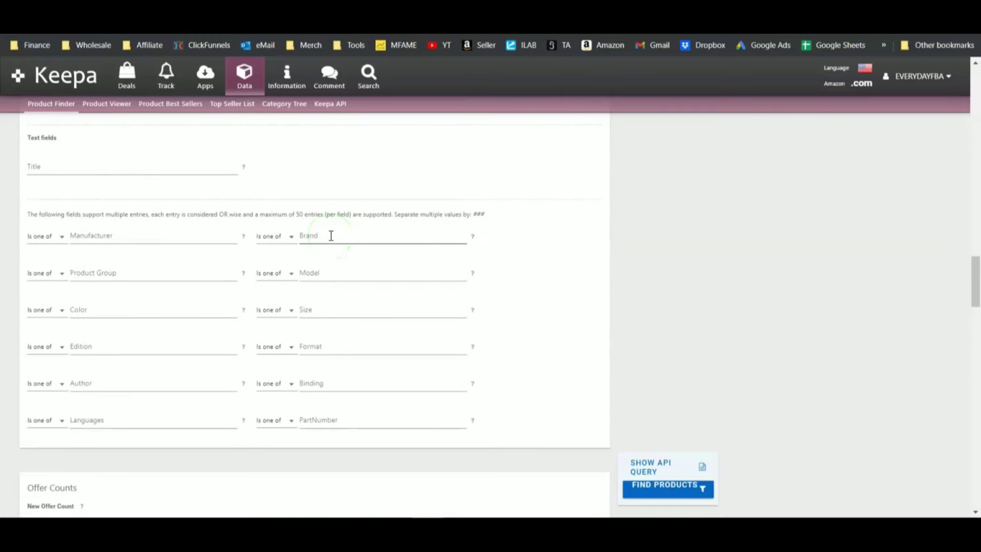
left_click(200, 526)
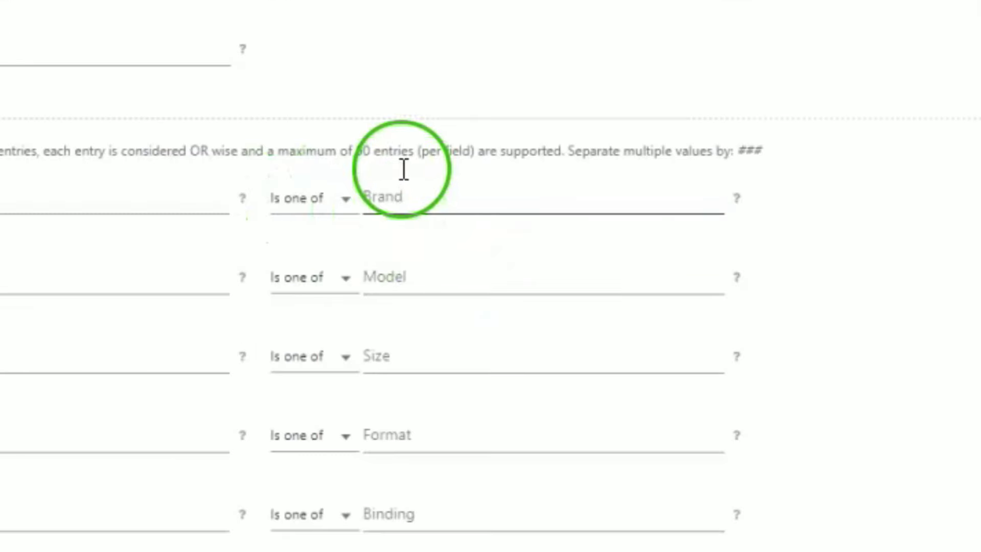
- Add trader joe's to the Brand filter from the suggestions
left_click(394, 198)
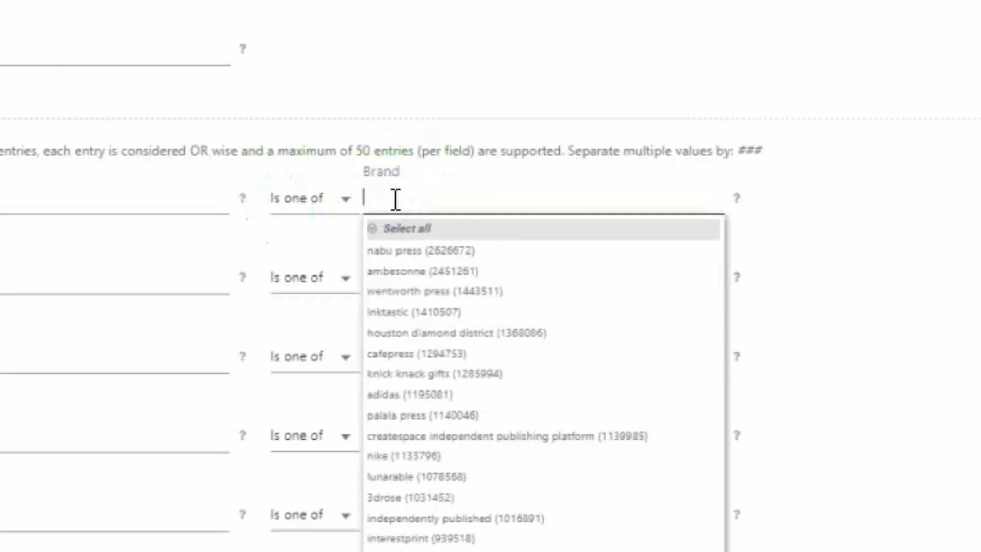
type("cvs")
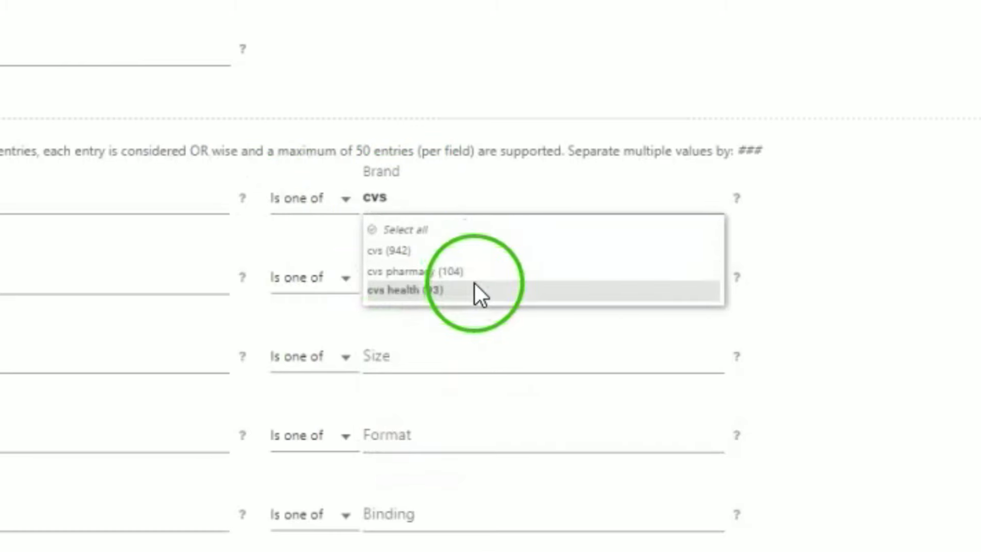
double_click(423, 207)
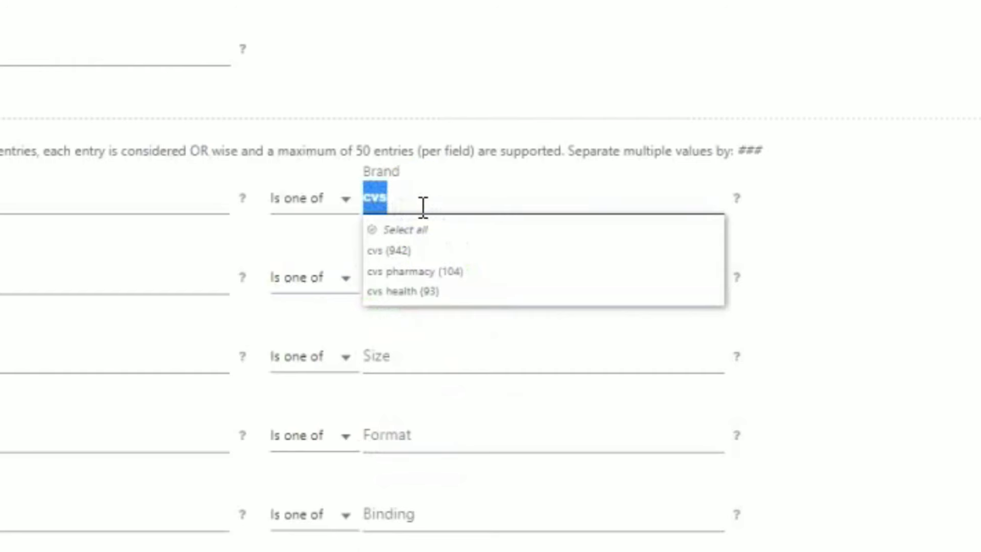
type("trader")
left_click(434, 215)
left_click(474, 247)
- Add cvs to the Brand filter and confirm the 40,314 product match count
left_click(435, 204)
type("cvs")
left_click(435, 249)
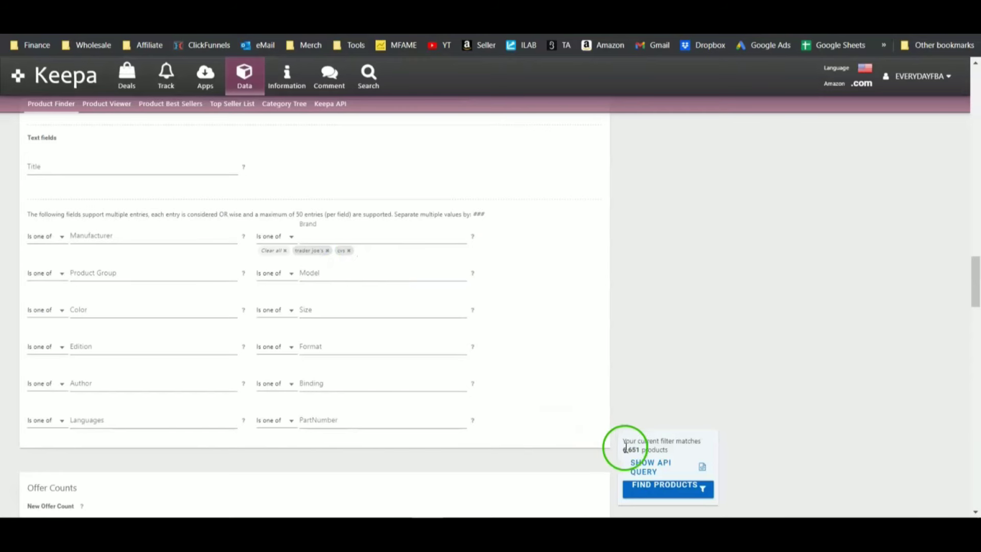
left_click_drag(623, 449, 658, 449)
left_click(210, 517)
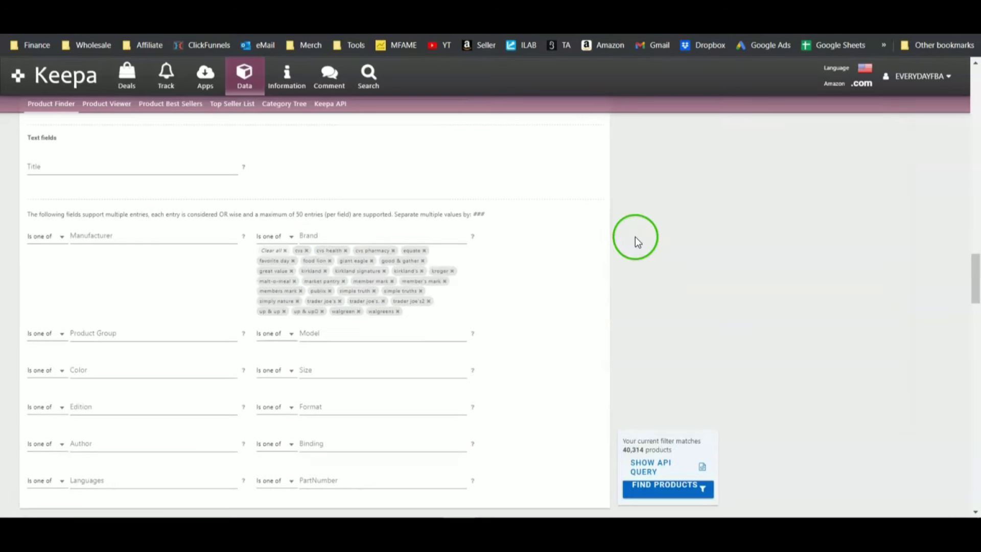
left_click_drag(623, 450, 646, 450)
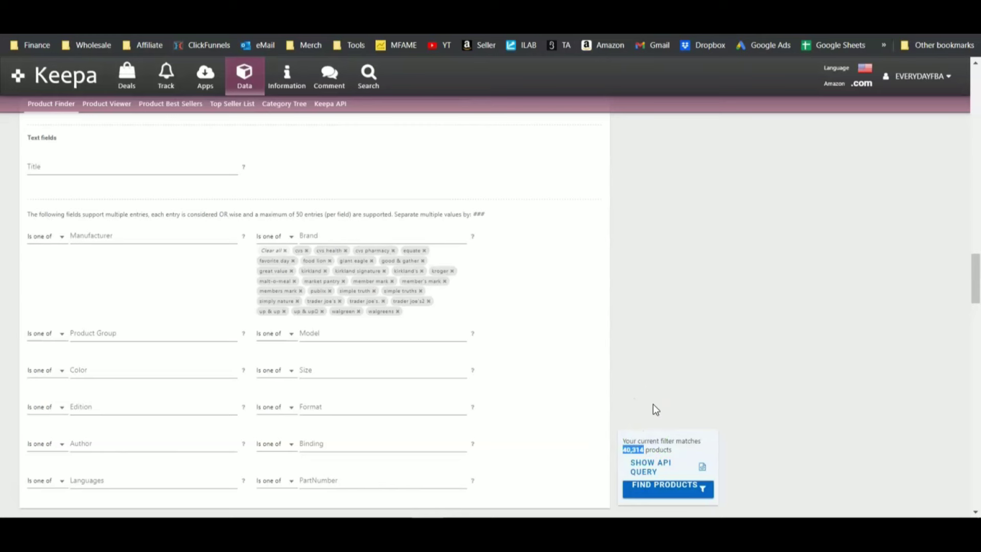
- Run the brand-filtered search and browse results like Kirkland Signature items, 100 of 40,314
left_click(649, 449)
left_click(652, 487)
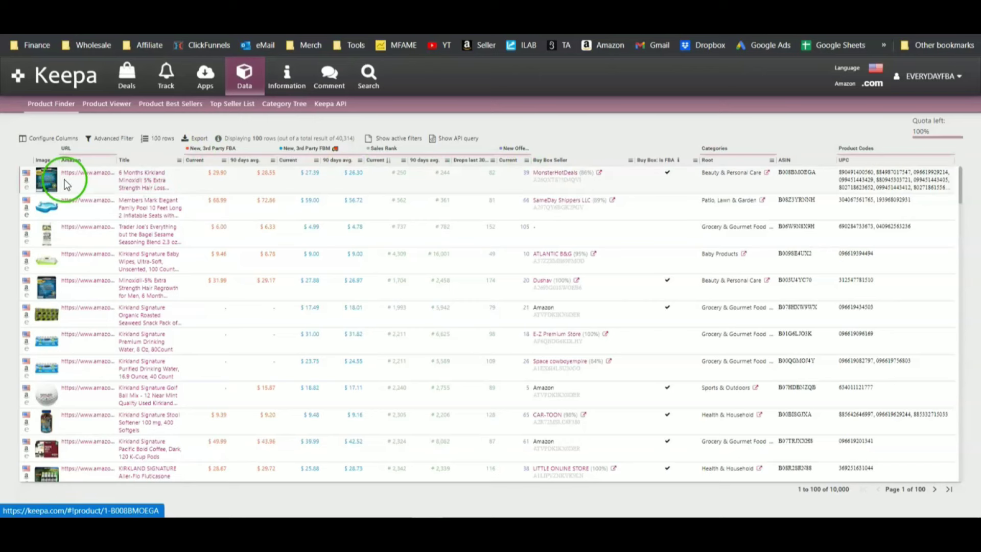
mouse_move(143, 188)
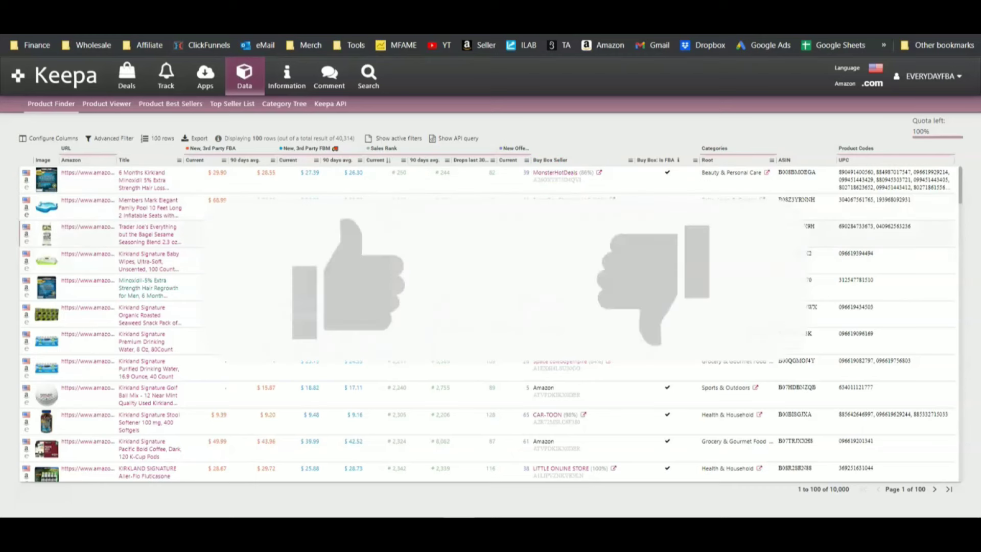
scroll(569, 230, "down", 1)
scroll(618, 219, "down", 5)
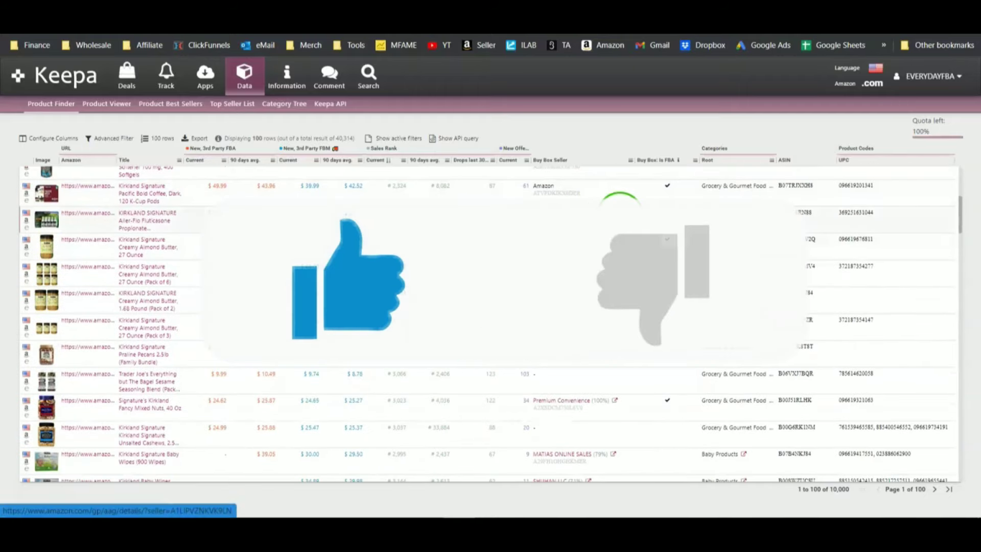
- Open LITTLE ONLINE STORE's 65-result storefront and view its details in SellerAmp SAS
left_click(616, 215)
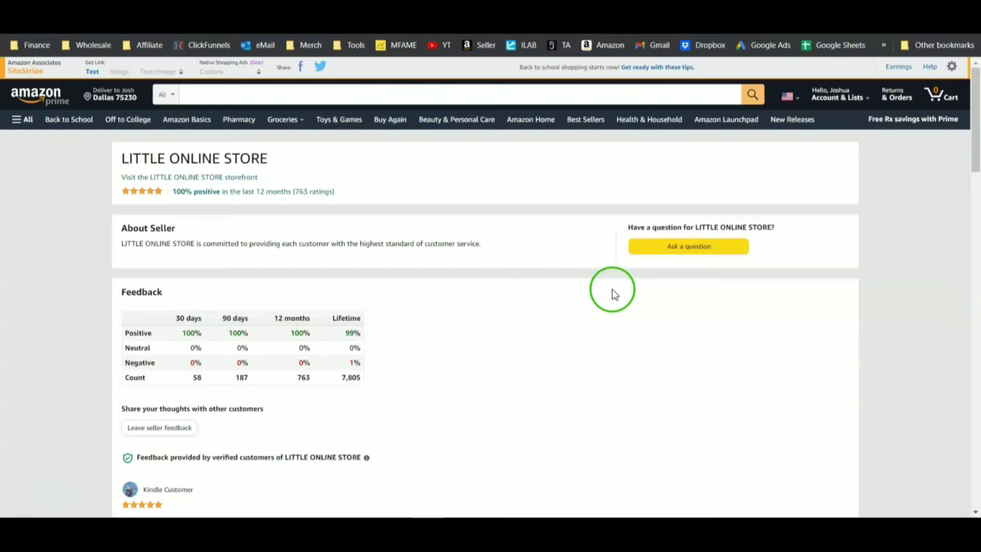
left_click(245, 181)
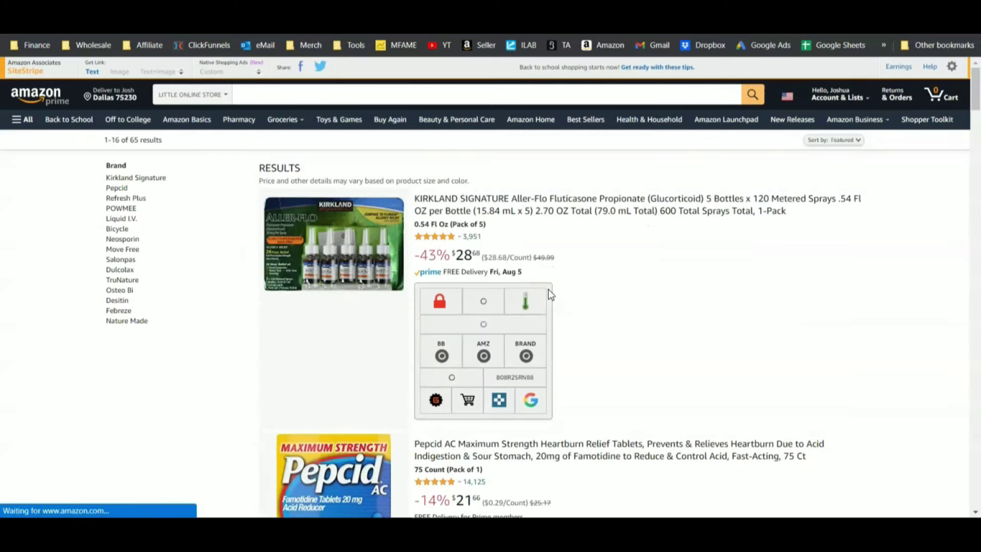
left_click(867, 34)
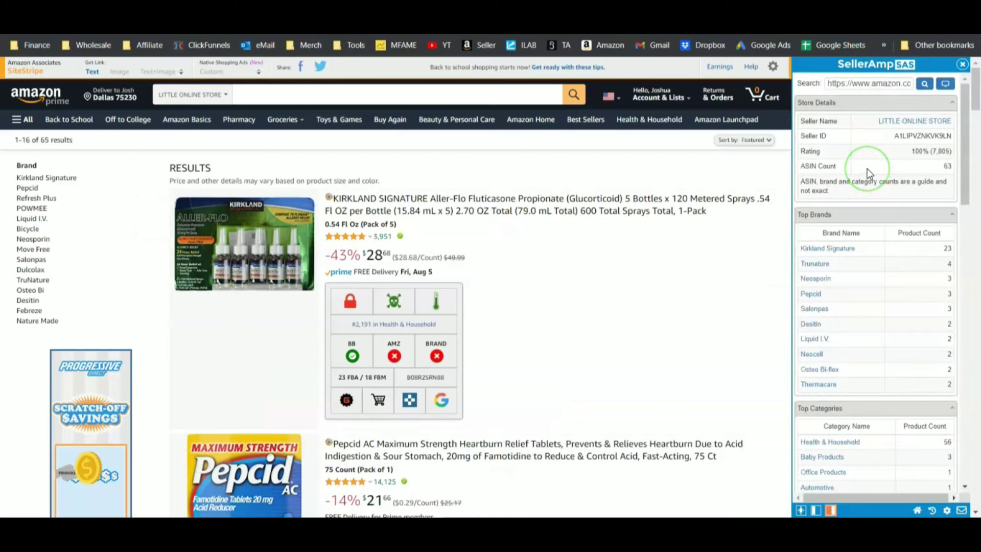
left_click_drag(894, 135, 953, 134)
left_click(944, 168)
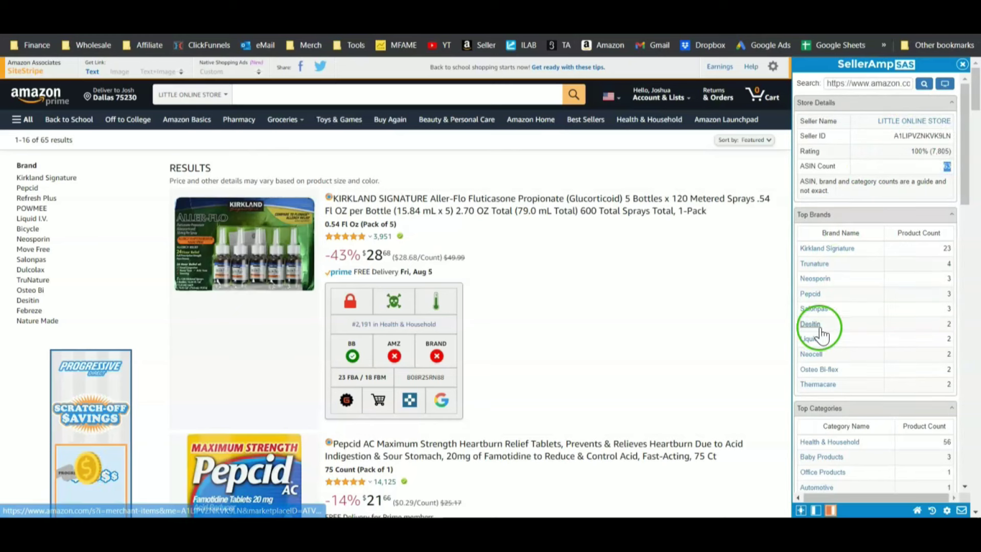
scroll(820, 331, "down", 3)
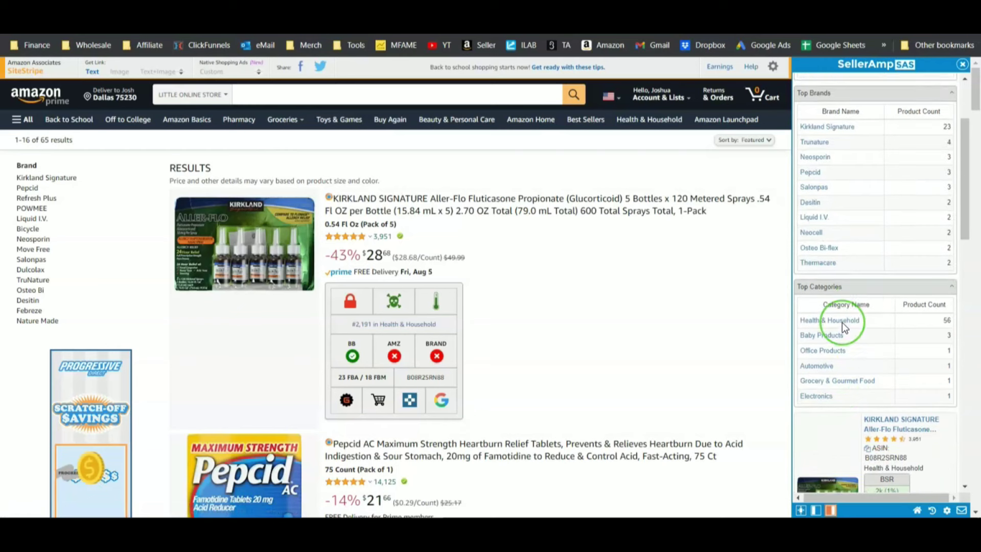
scroll(842, 323, "up", 1)
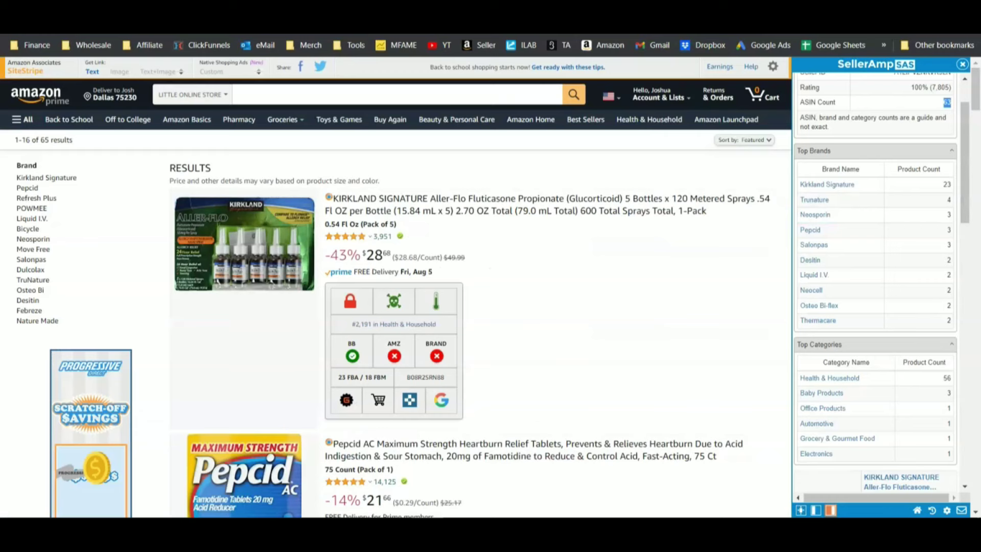
left_click(807, 231)
scroll(854, 289, "down", 3)
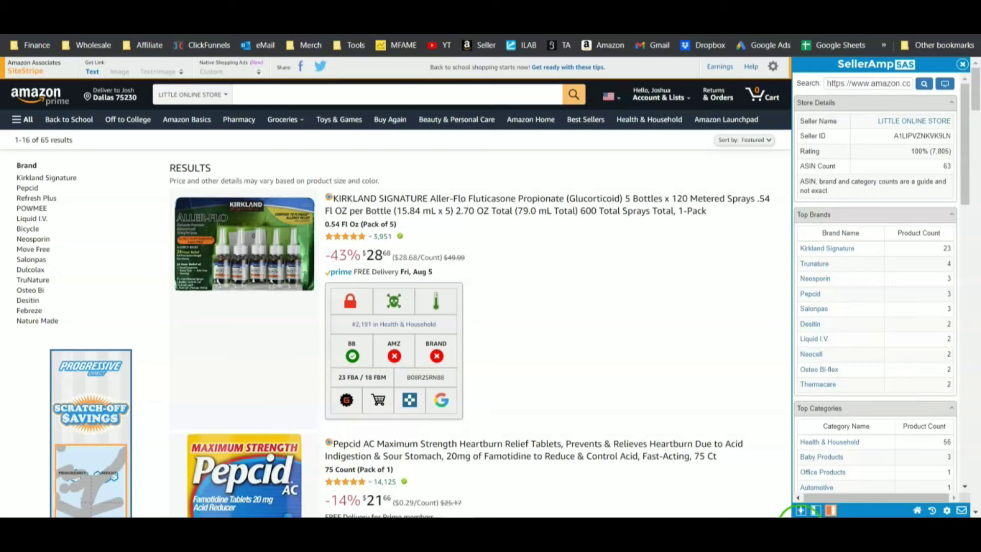
- Open the full storefront analysis and check Kirkland Aller-Flo's Max Cost of $13.43
left_click(946, 85)
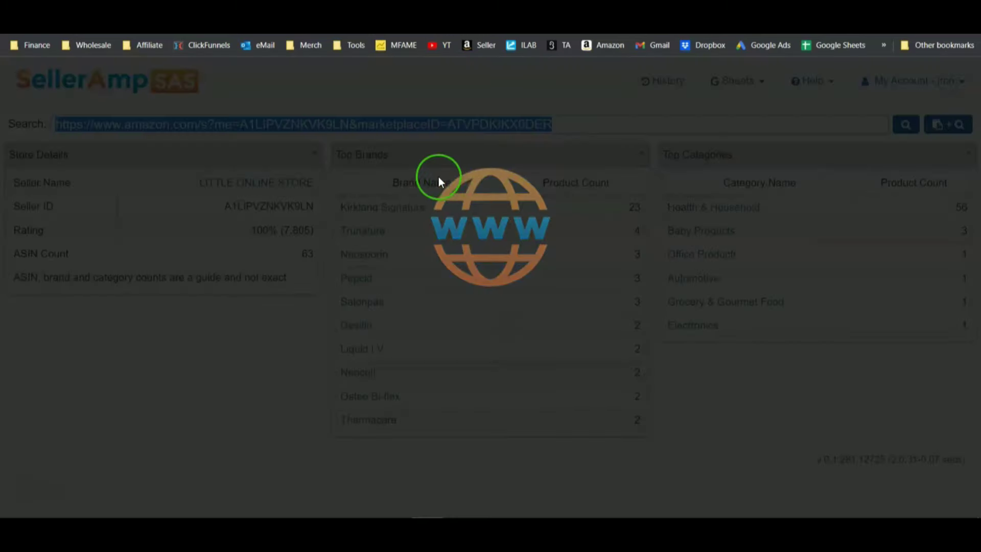
scroll(556, 327, "down", 5)
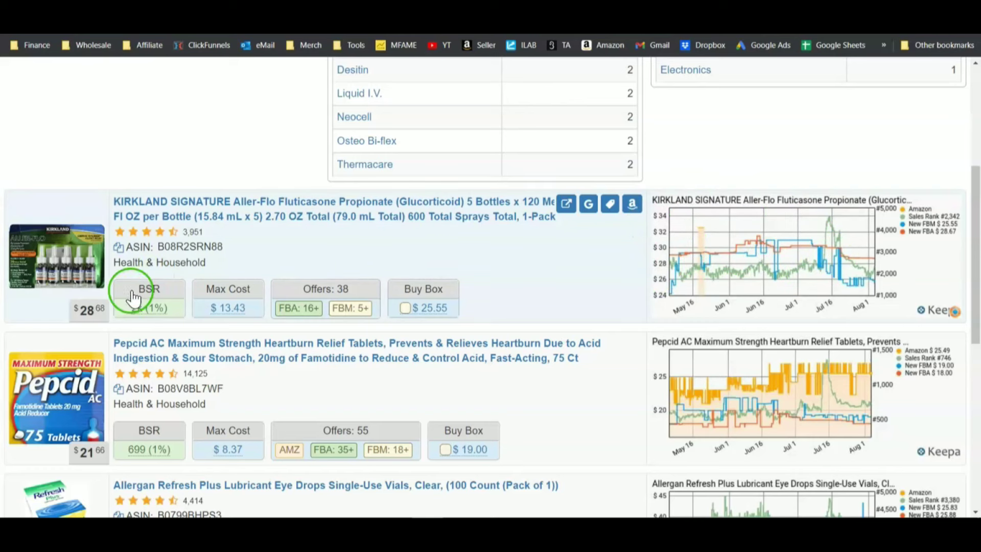
mouse_move(230, 312)
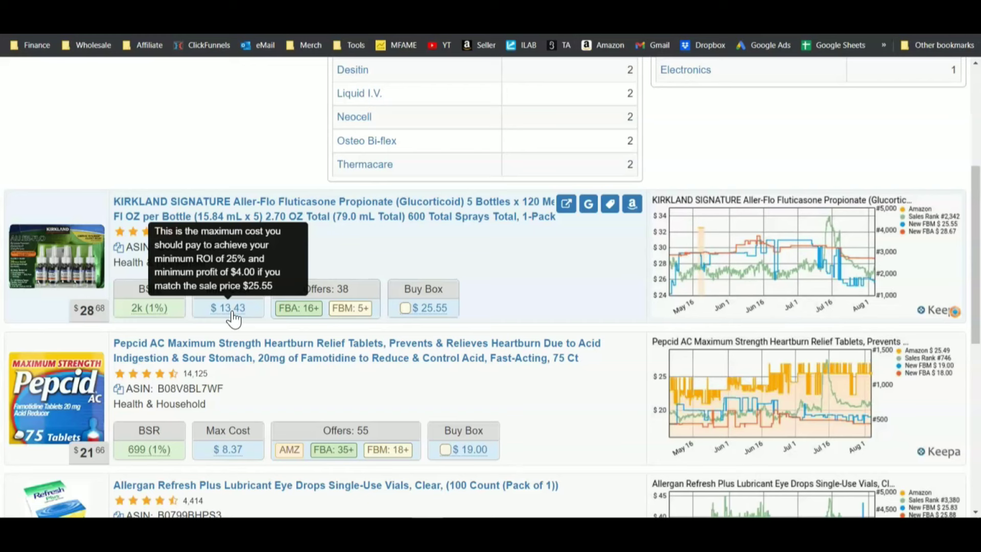
left_click(231, 313)
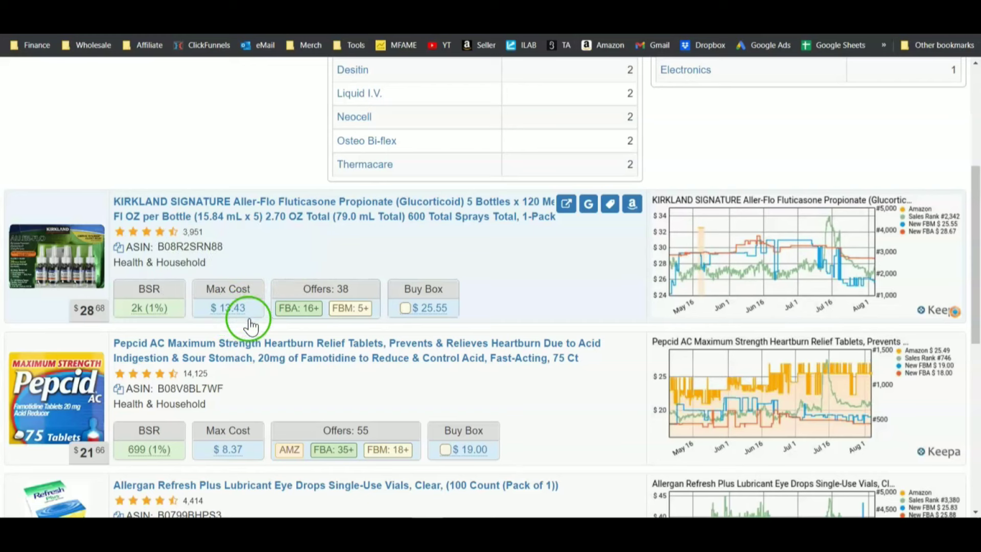
mouse_move(235, 308)
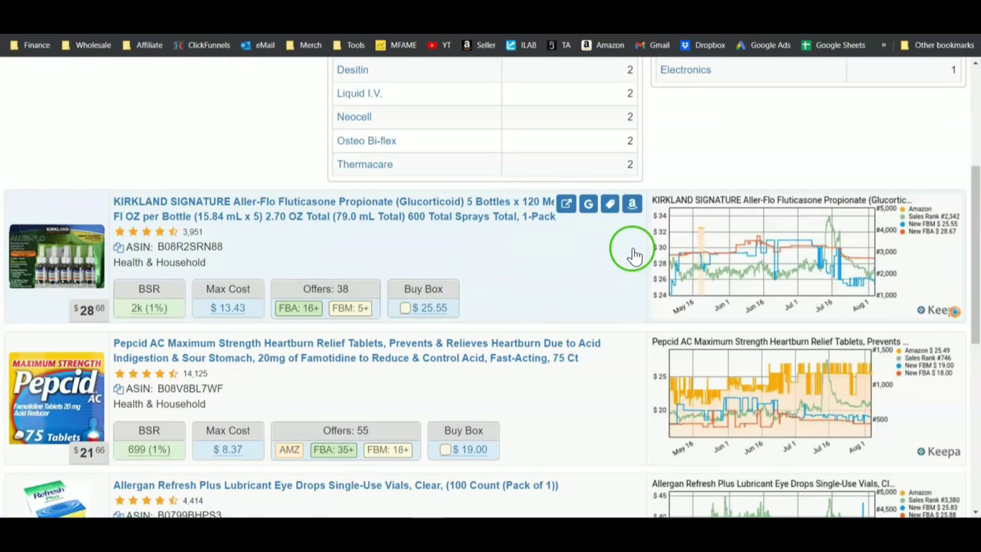
- Scroll down the store's product list and inspect the offer badges
scroll(632, 256, "down", 4)
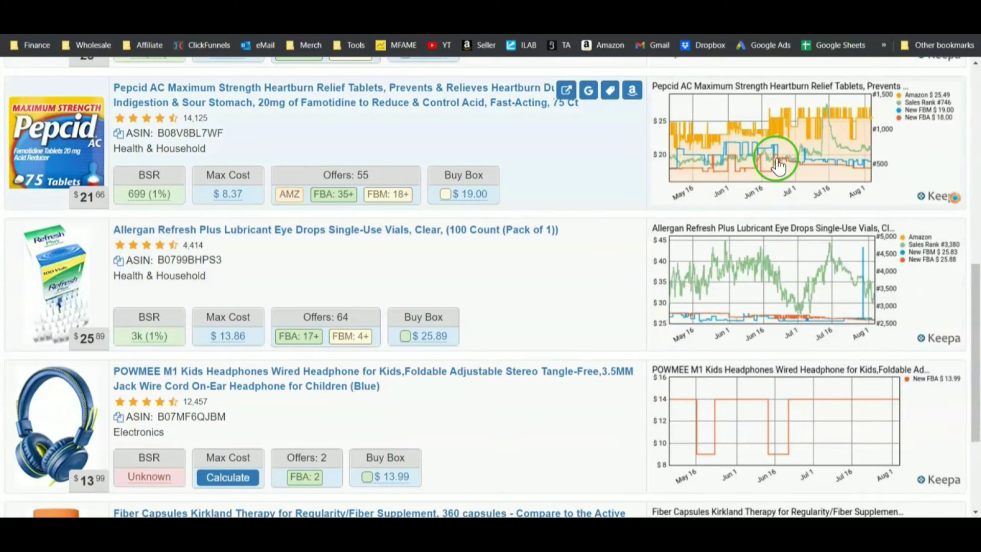
mouse_move(291, 200)
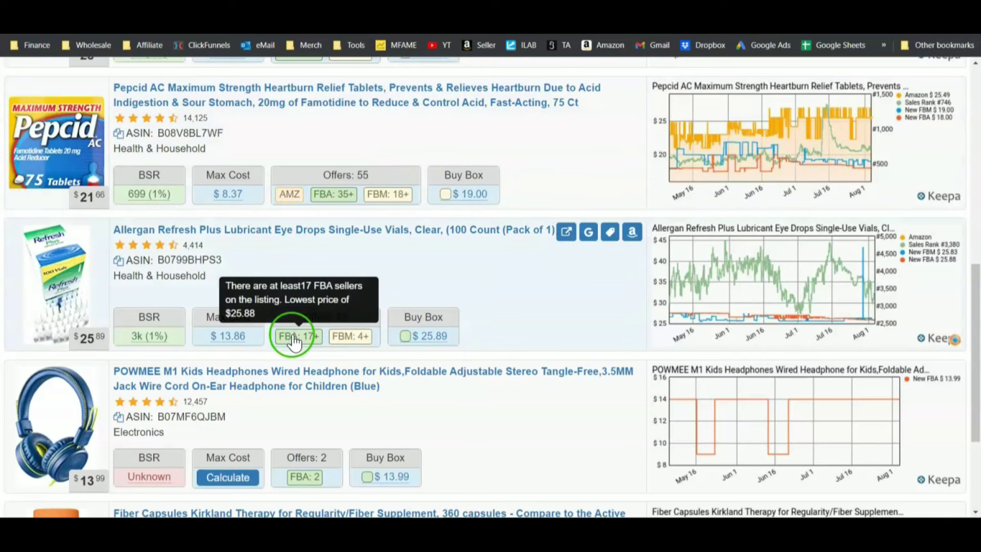
scroll(545, 333, "down", 3)
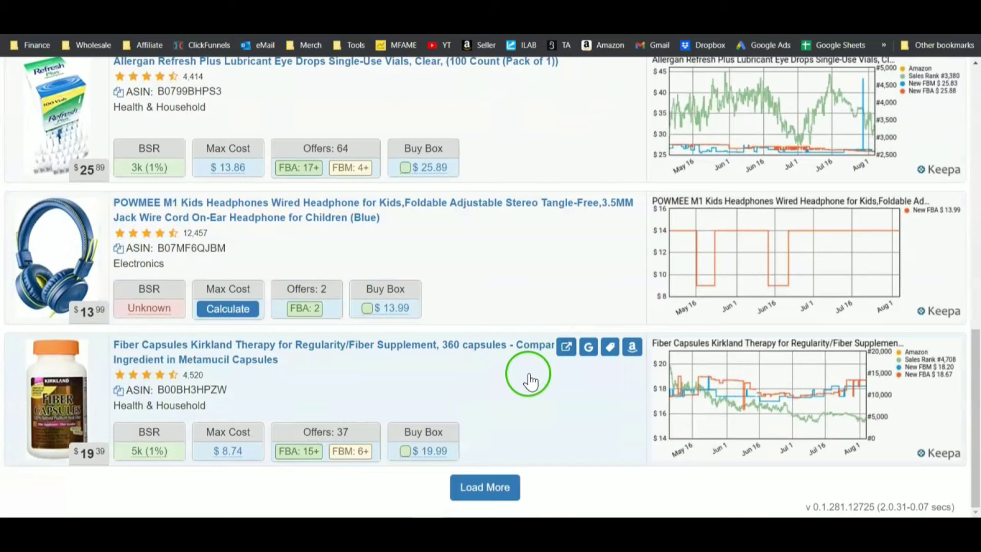
- Load more store products, including the Kirkland aspirin and B-12 rows, and review them
left_click(499, 485)
scroll(547, 382, "down", 6)
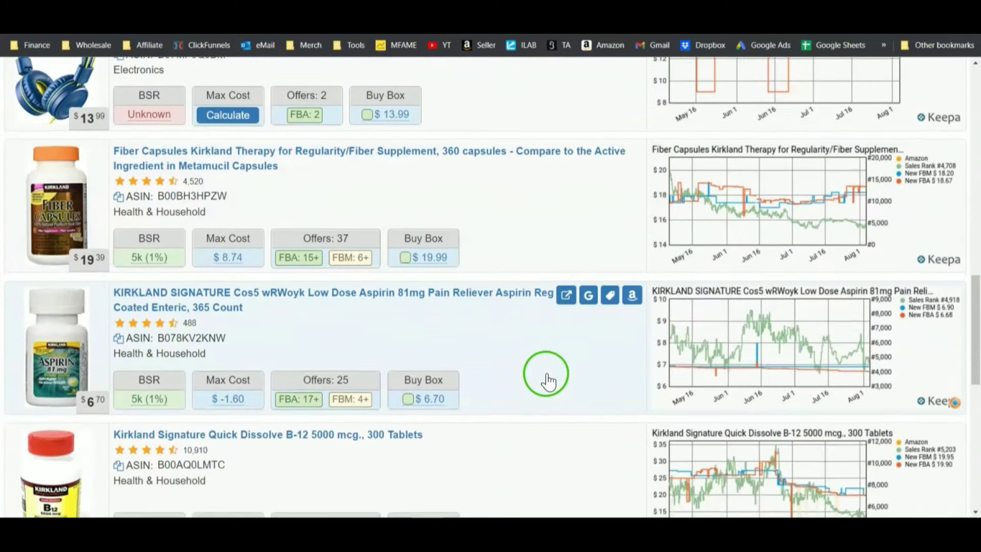
scroll(499, 267, "down", 5)
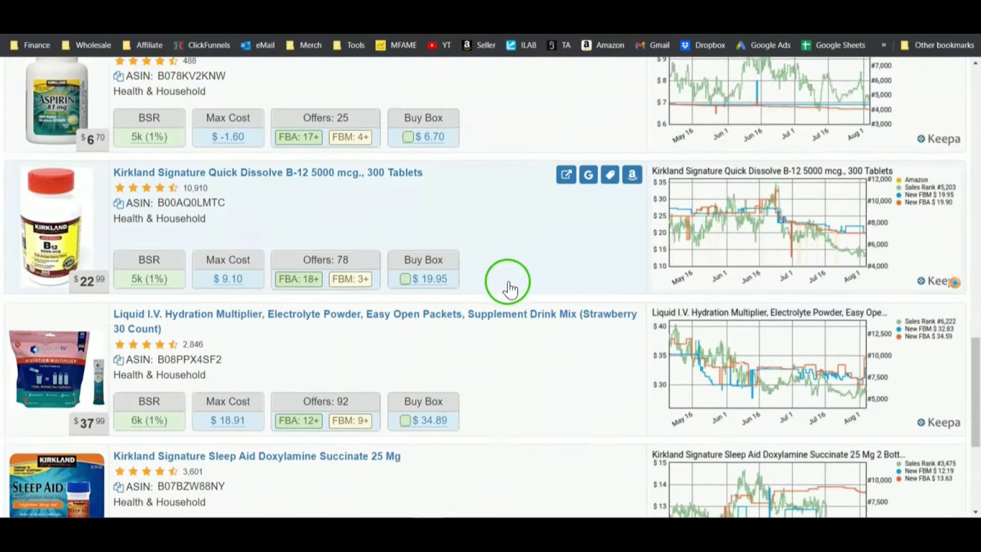
scroll(555, 277, "up", 1)
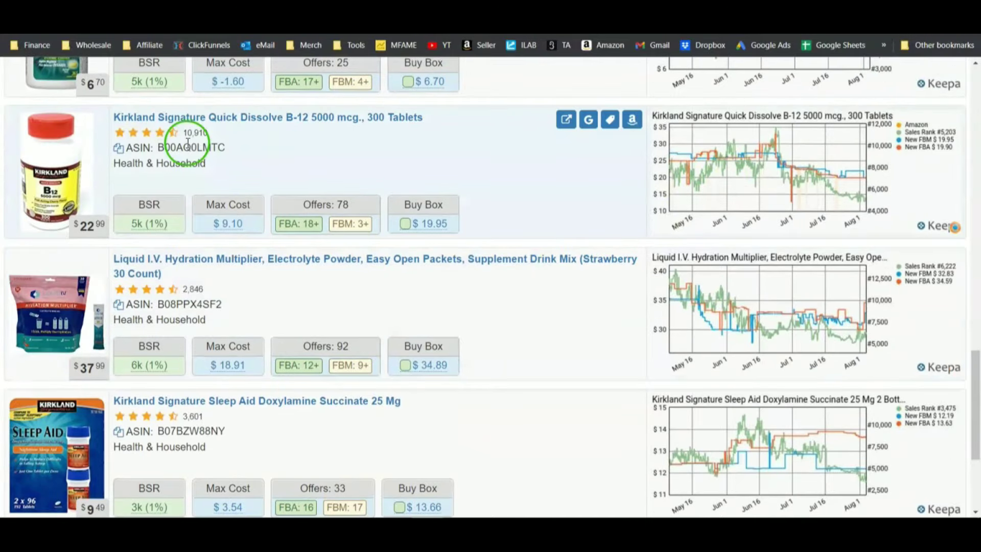
scroll(357, 157, "down", 9)
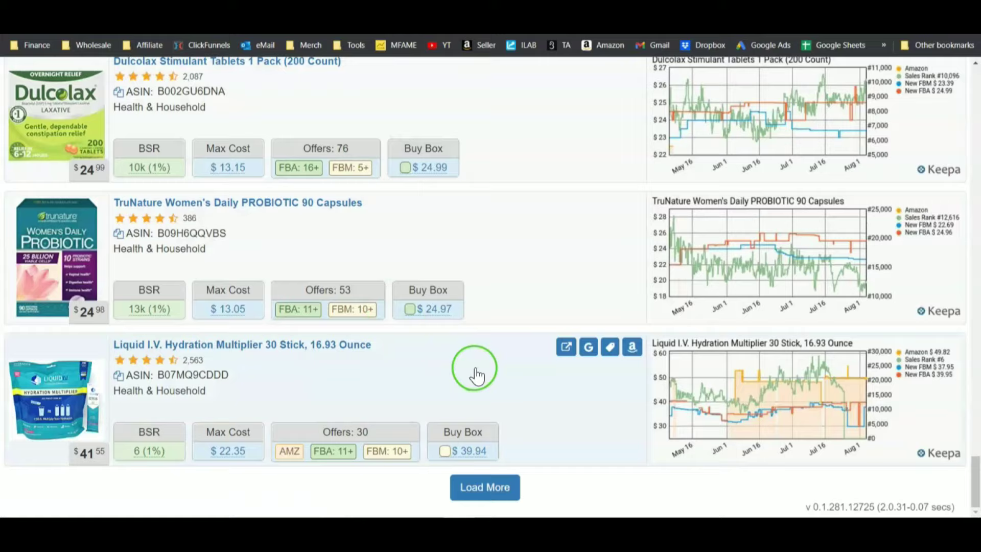
scroll(475, 375, "up", 2)
scroll(476, 376, "up", 1)
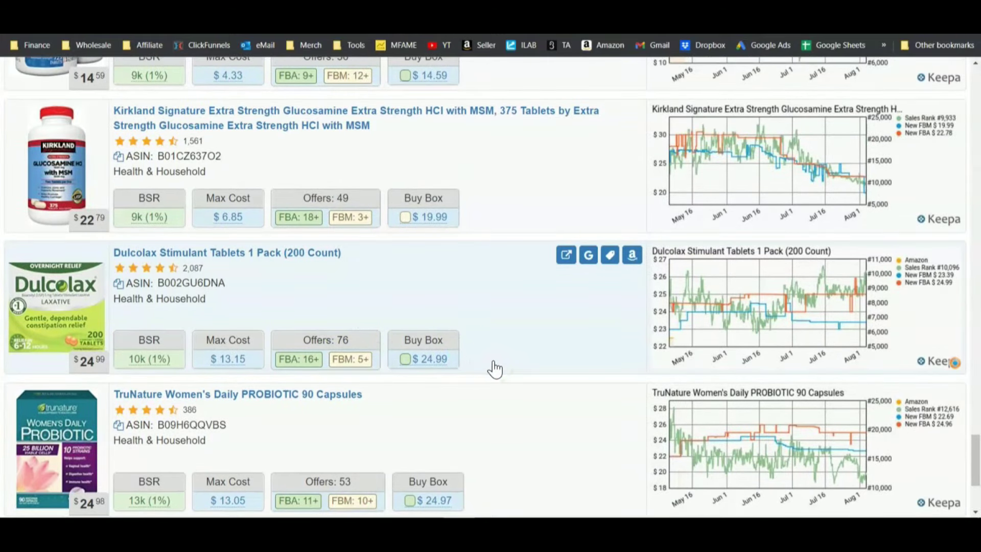
scroll(494, 368, "up", 5)
scroll(494, 368, "up", 8)
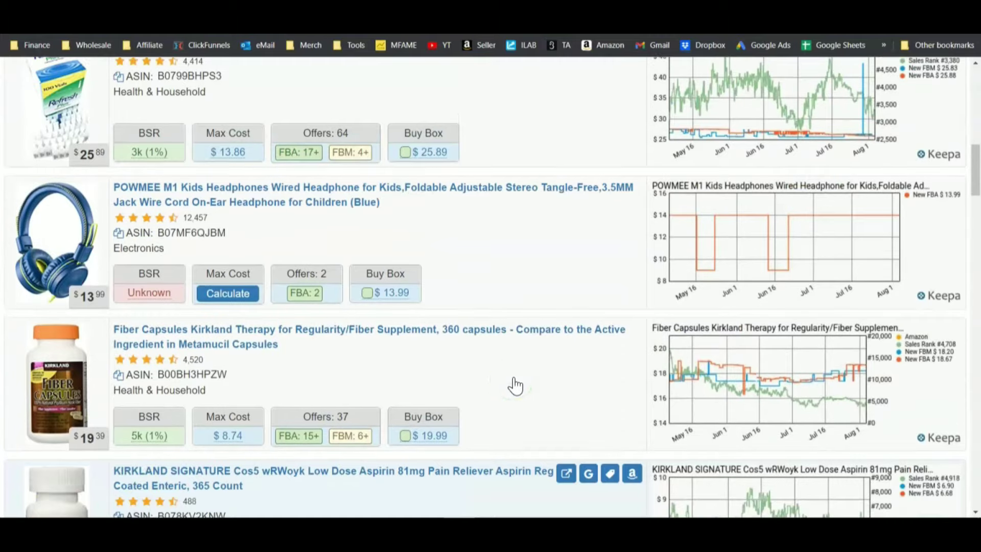
scroll(514, 383, "up", 3)
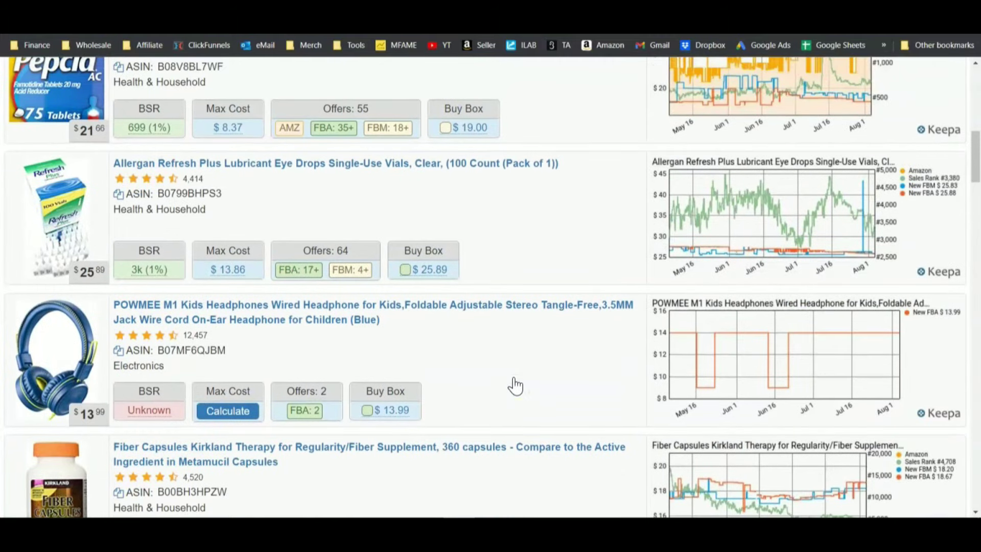
scroll(515, 385, "up", 1)
scroll(514, 385, "up", 2)
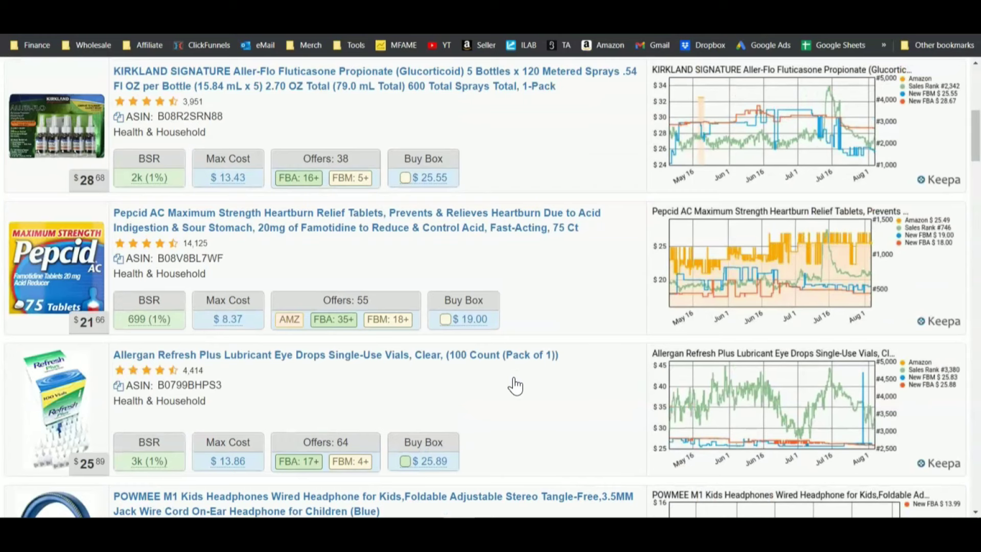
scroll(515, 385, "up", 2)
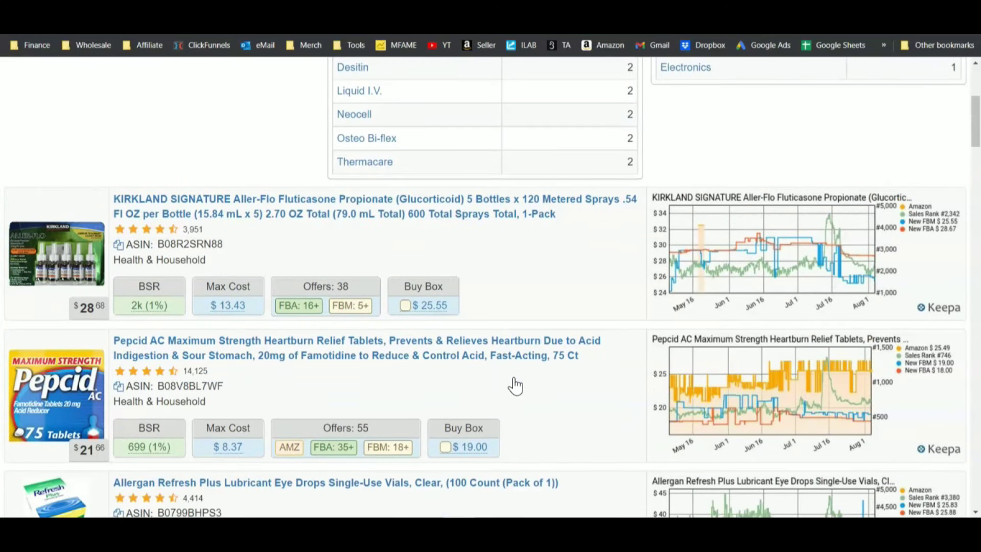